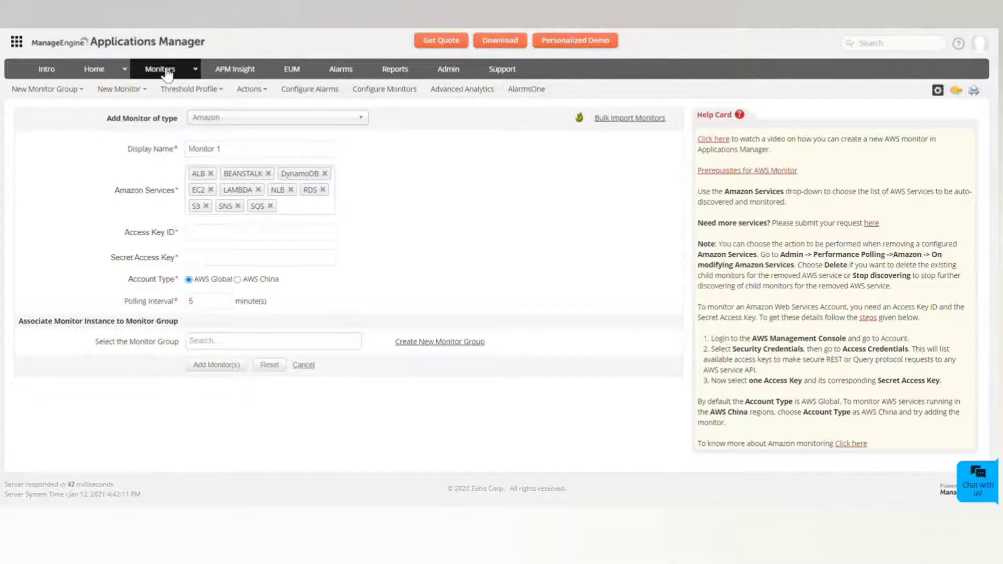
Step: Add the Amazon monitor and scroll through its health overview
click(167, 75)
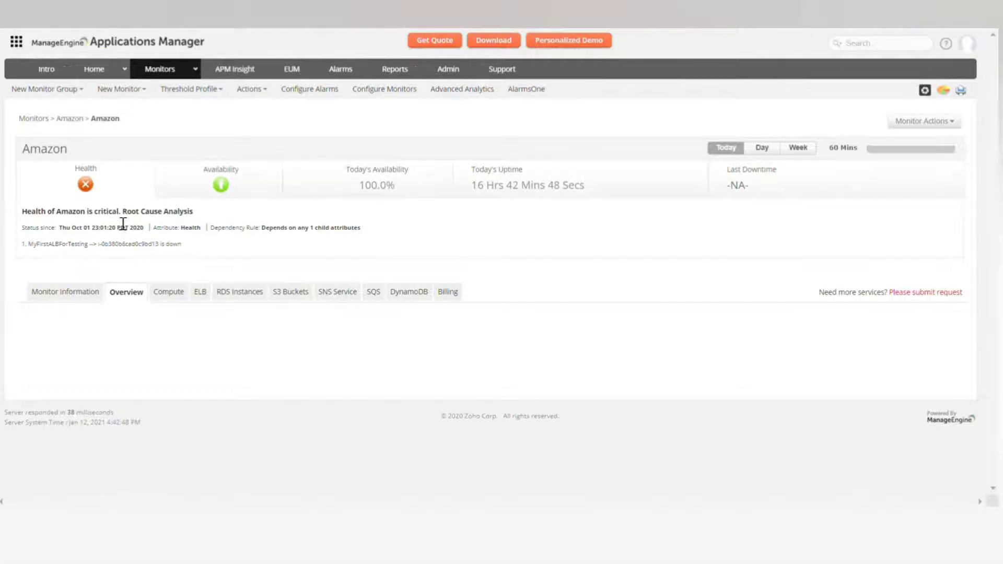
scroll(238, 234, down, 3)
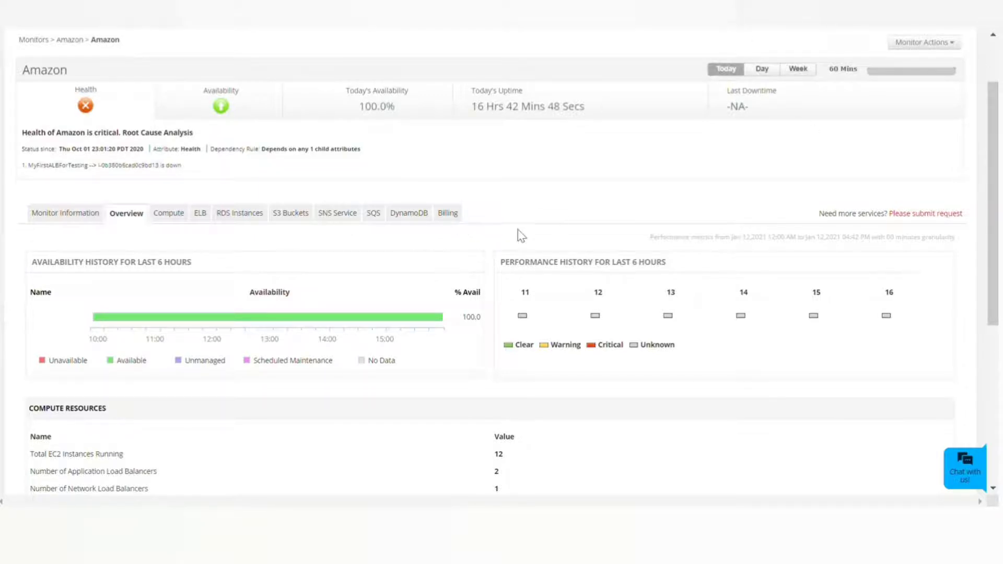
scroll(519, 233, down, 5)
scroll(522, 236, up, 3)
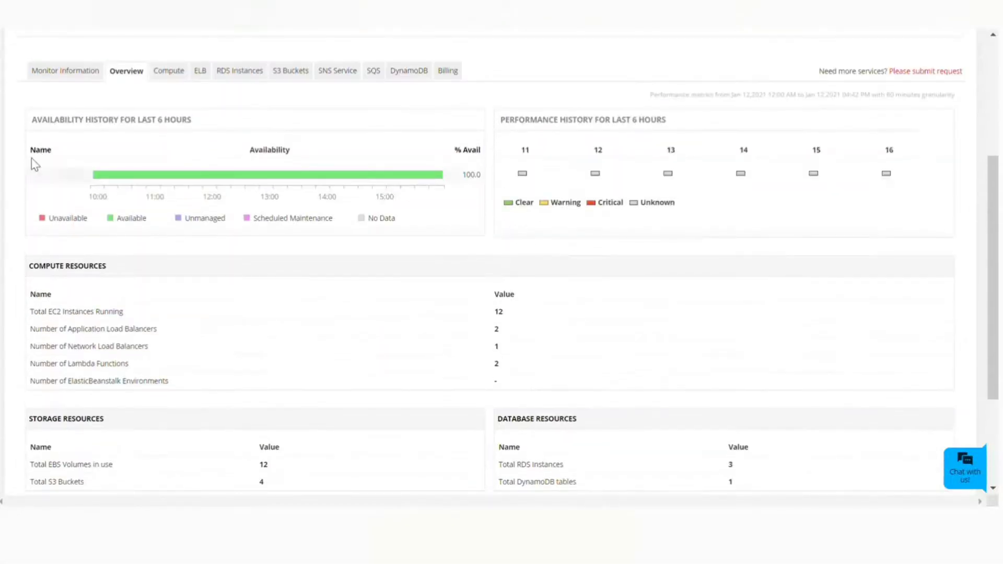
Step: Browse the Amazon account's Compute resources listing
click(178, 76)
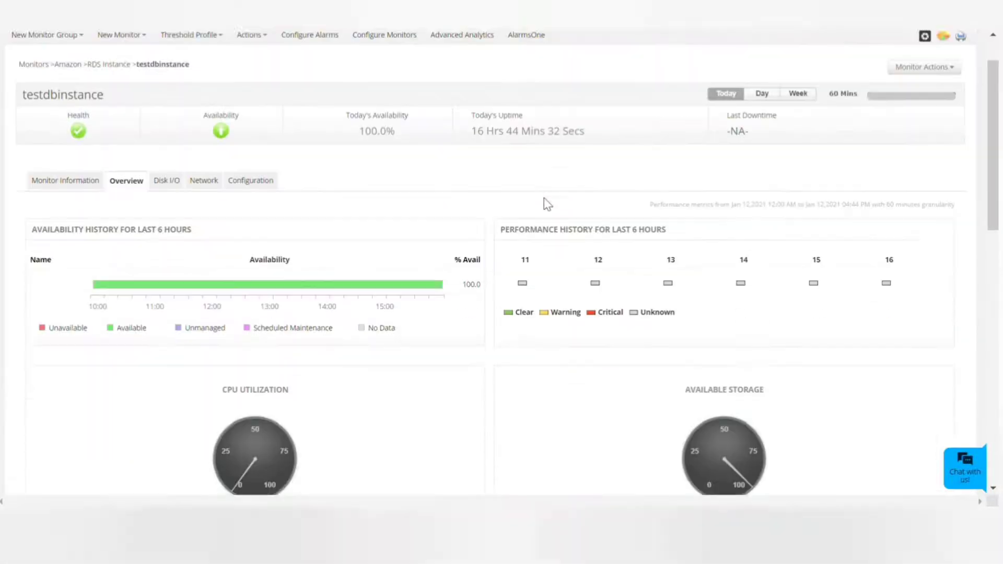
scroll(544, 201, down, 5)
scroll(548, 204, down, 8)
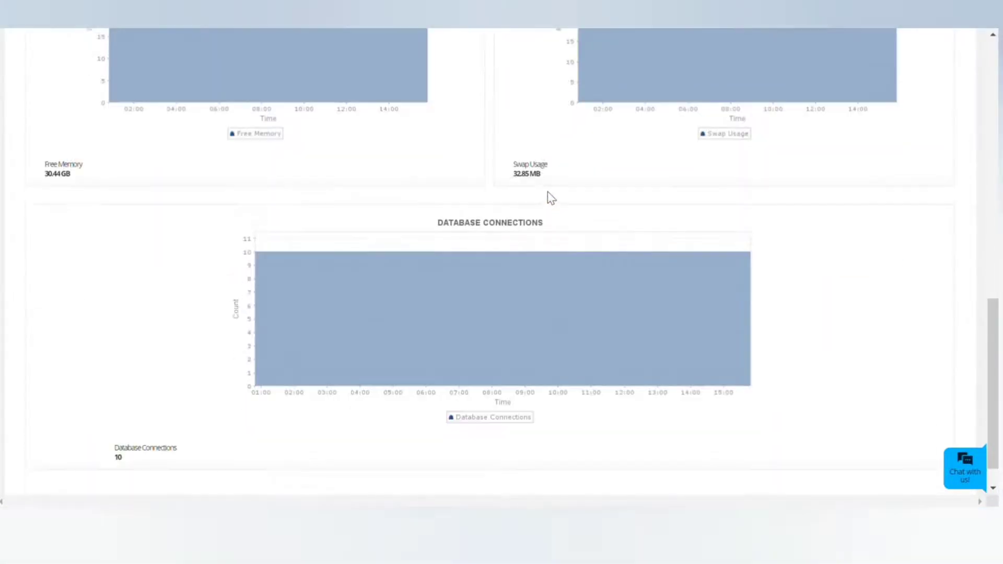
scroll(552, 197, up, 2)
scroll(552, 194, up, 10)
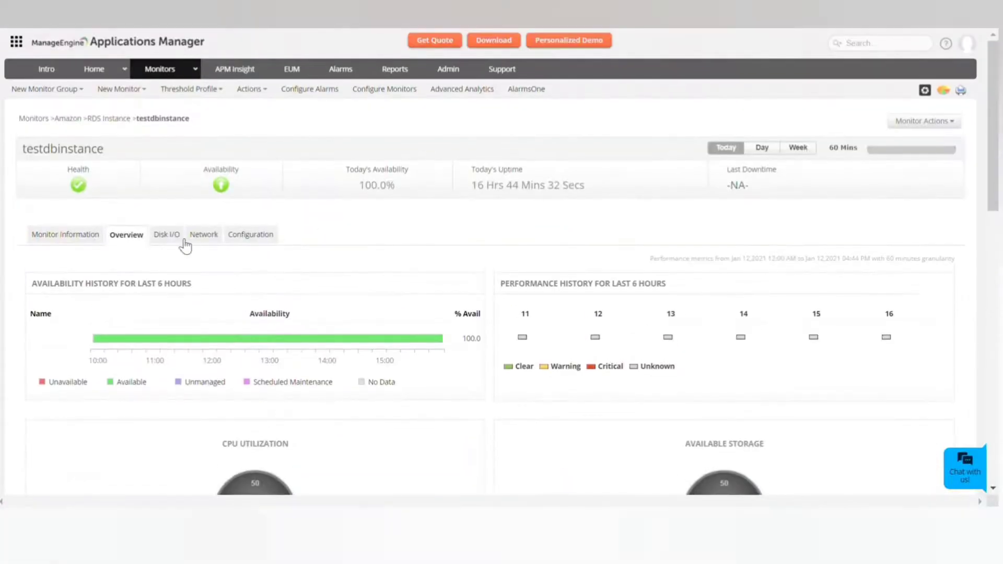
Step: Review testdbinstance's Disk I/O throughput and latency charts
click(174, 236)
scroll(456, 233, down, 5)
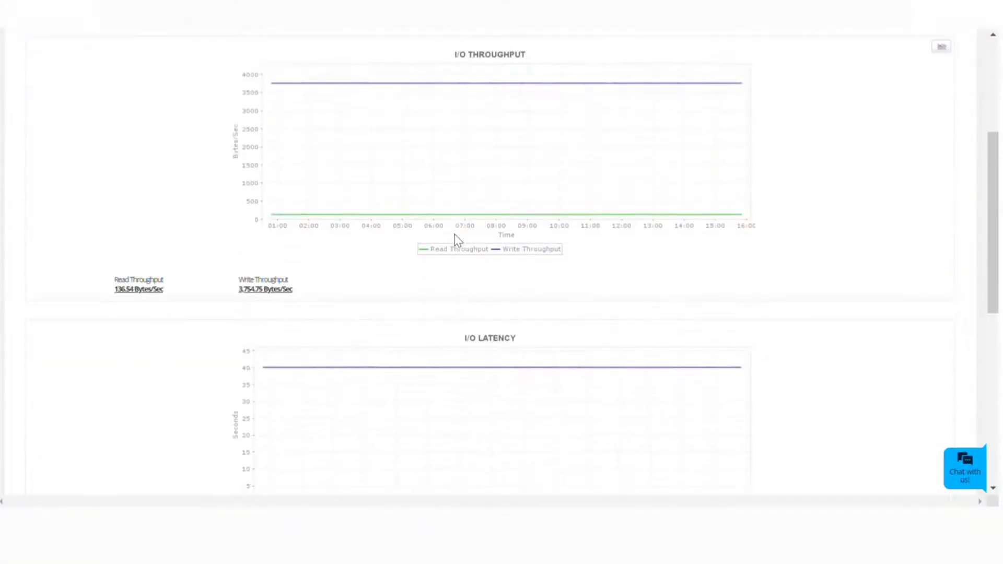
scroll(456, 242, up, 2)
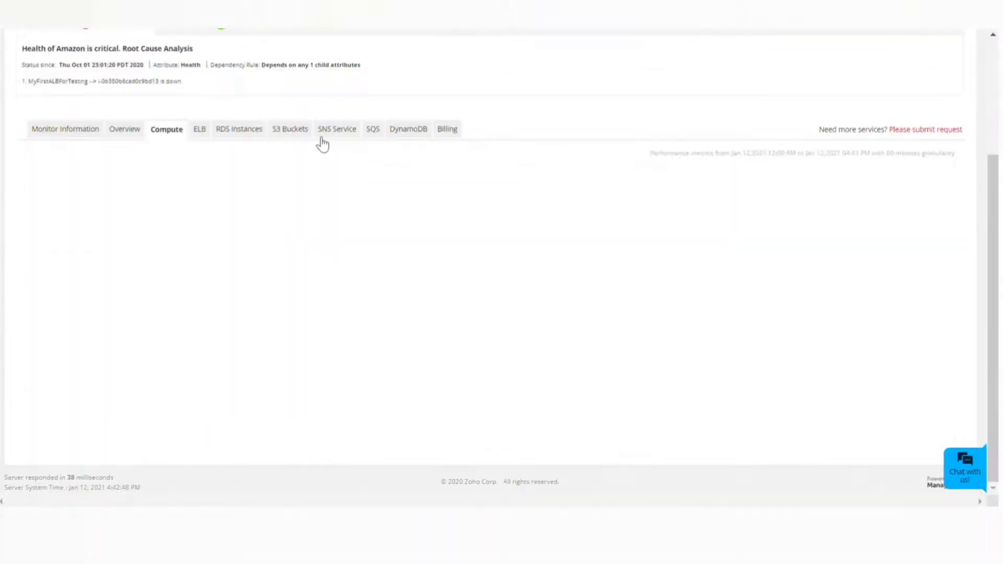
scroll(316, 141, down, 2)
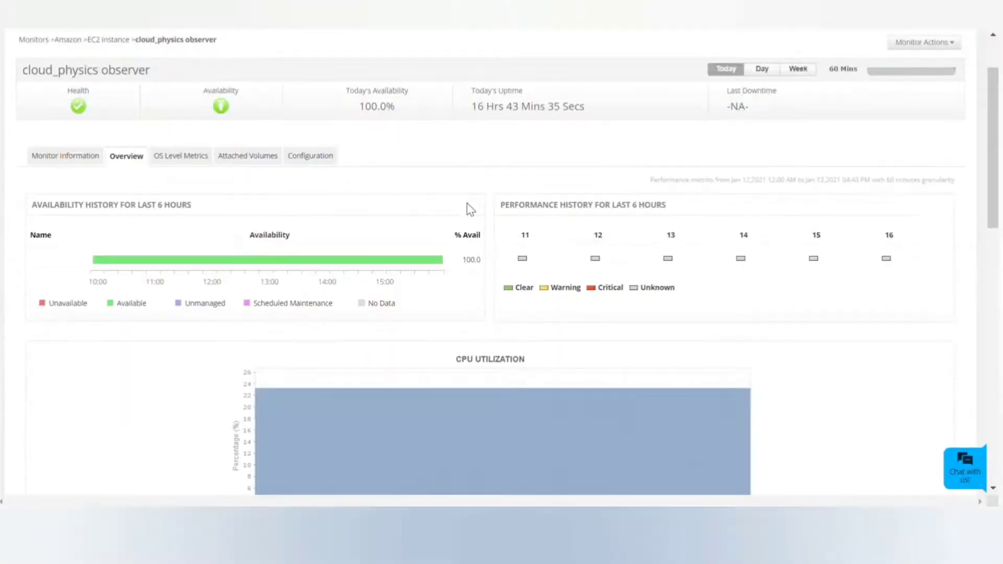
scroll(469, 210, down, 5)
Step: Review the cloud_physics observer EC2 instance's OS-level memory and disk metrics
scroll(462, 216, up, 10)
scroll(461, 217, up, 4)
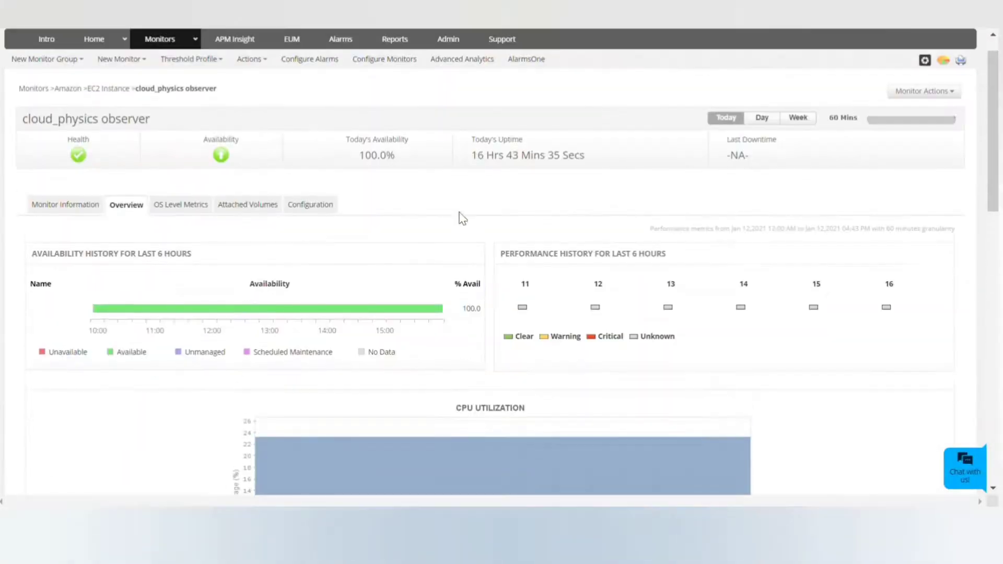
click(194, 206)
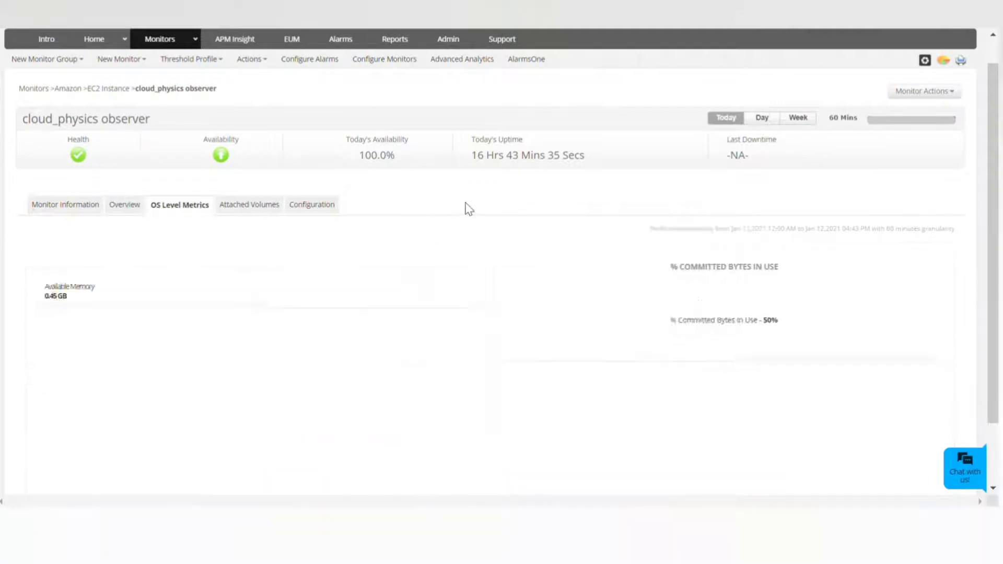
scroll(466, 209, down, 4)
scroll(462, 217, down, 4)
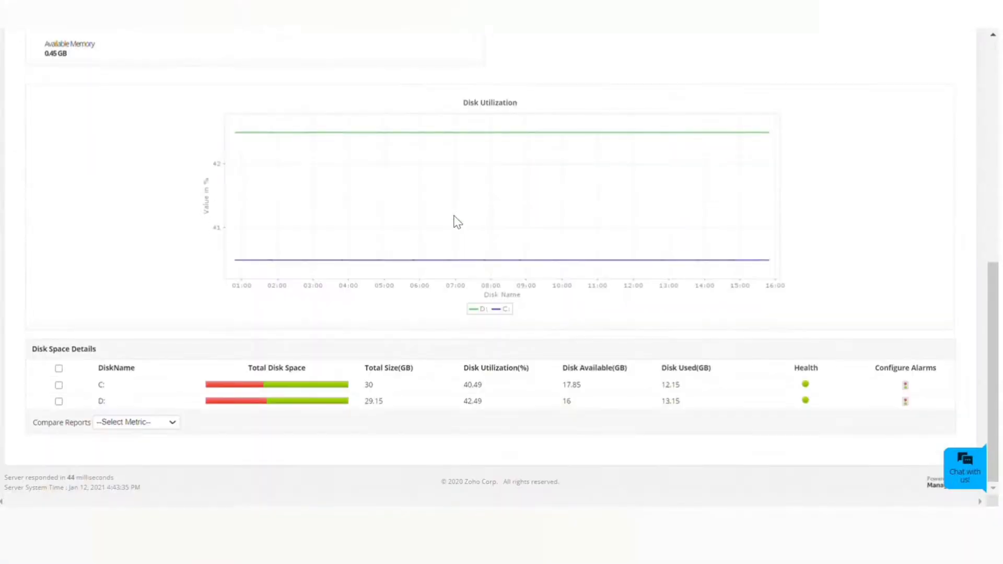
scroll(458, 222, up, 2)
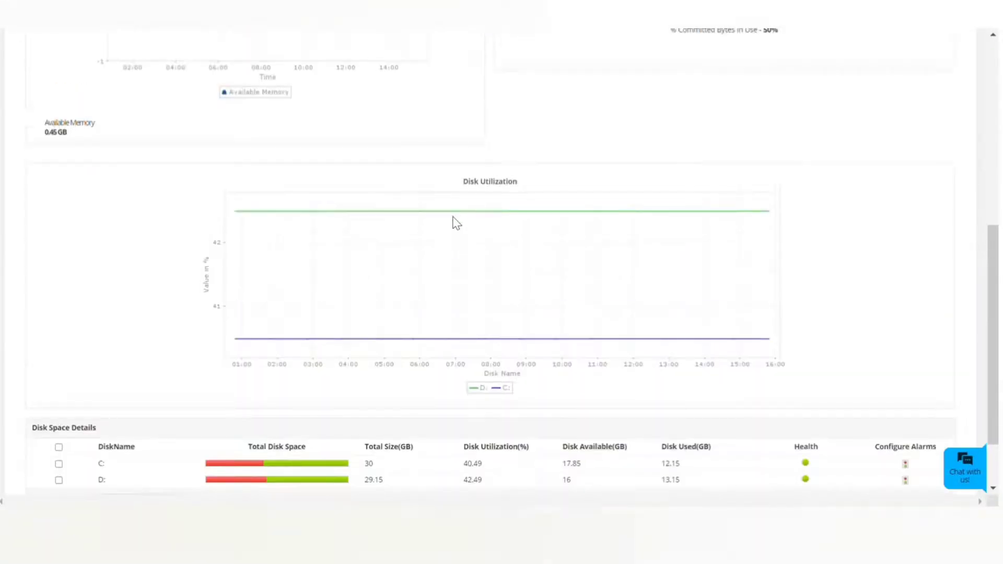
scroll(455, 223, up, 6)
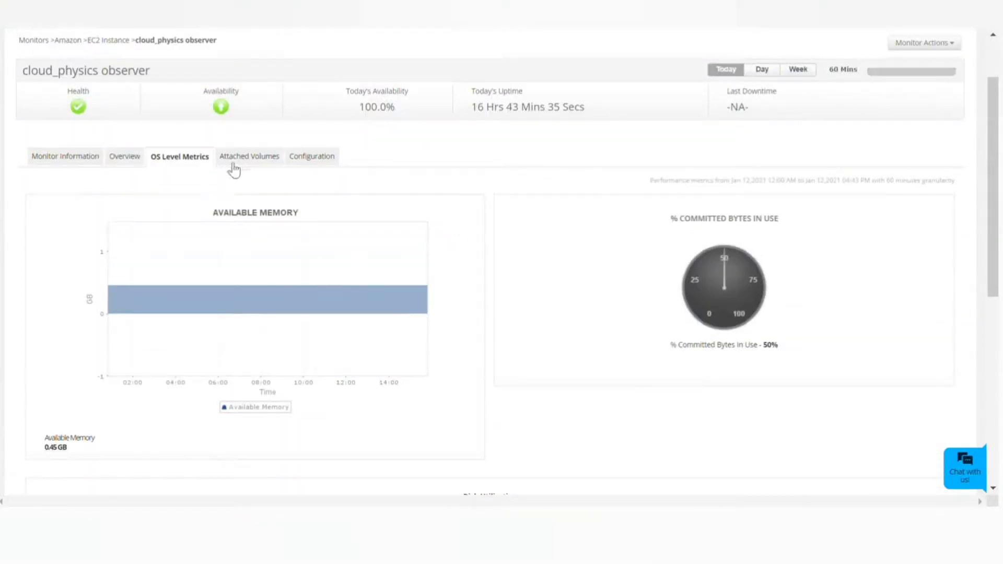
Step: Scroll through the volumes attached to the EC2 instance
click(237, 160)
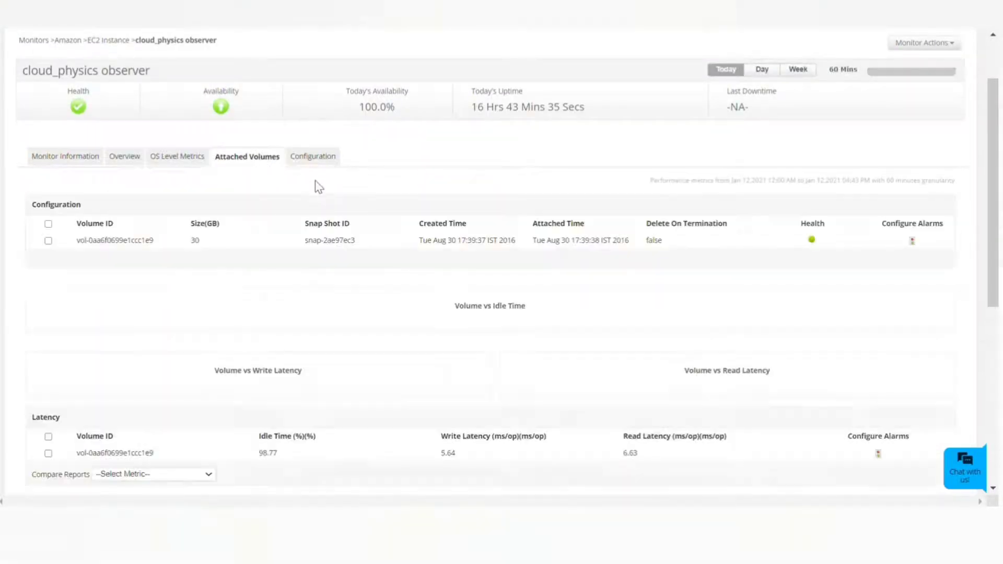
scroll(315, 186, down, 2)
scroll(317, 191, down, 3)
scroll(316, 193, down, 15)
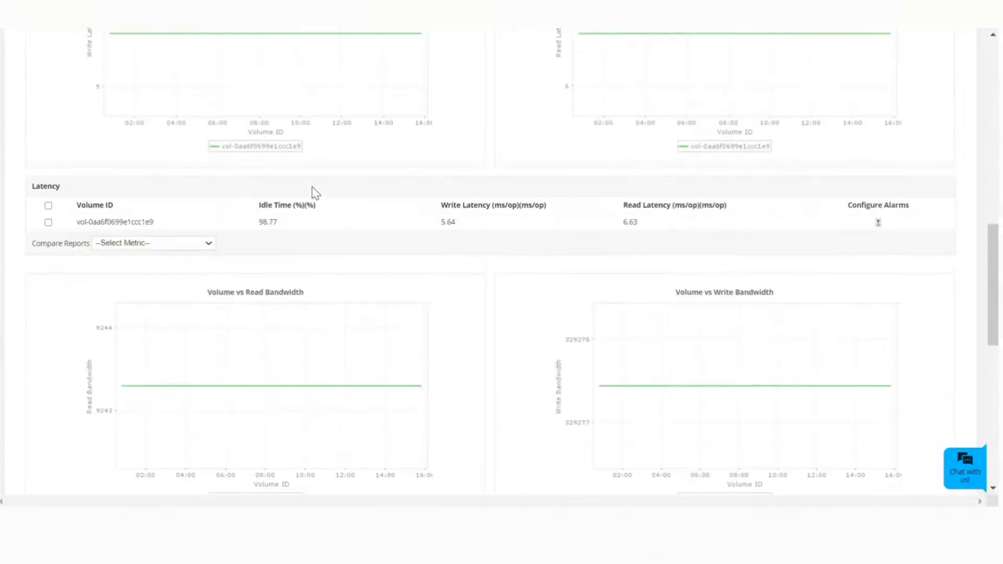
scroll(310, 196, down, 2)
scroll(310, 196, up, 16)
scroll(313, 199, up, 5)
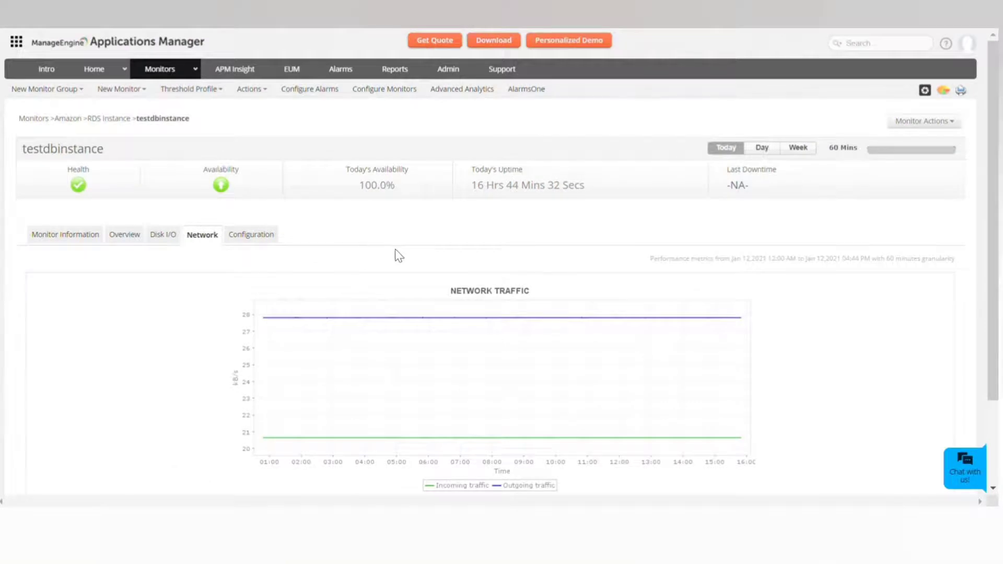
Step: Check testdbinstance's configuration, then list the Amazon monitor's load balancers in us-west-1
scroll(400, 256, down, 2)
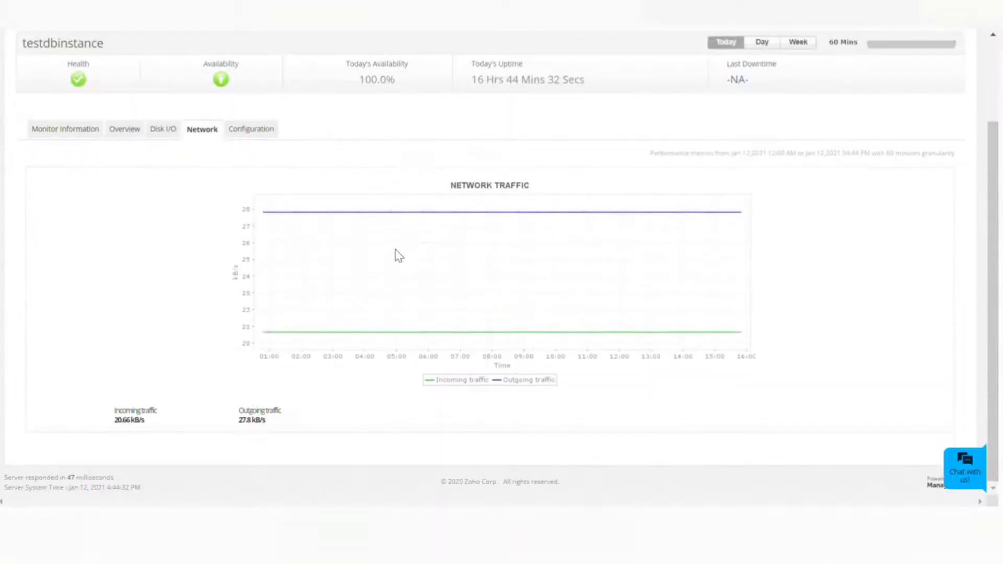
click(251, 129)
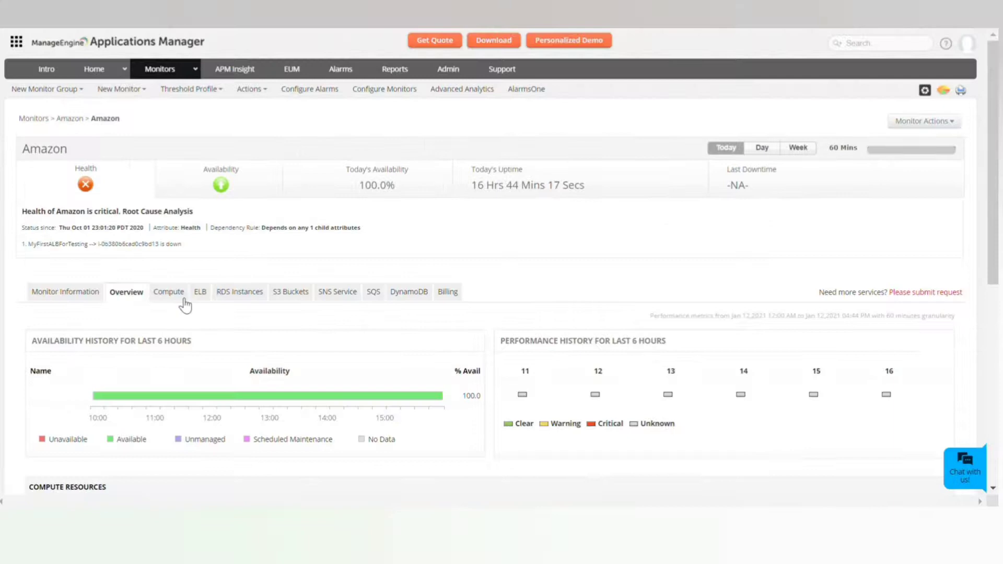
click(180, 297)
click(202, 293)
scroll(222, 282, down, 3)
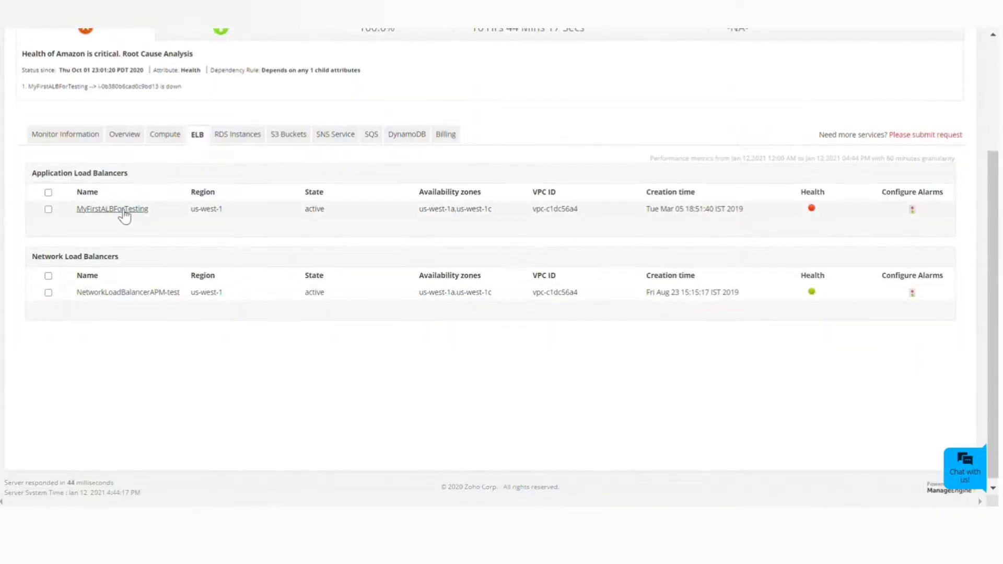